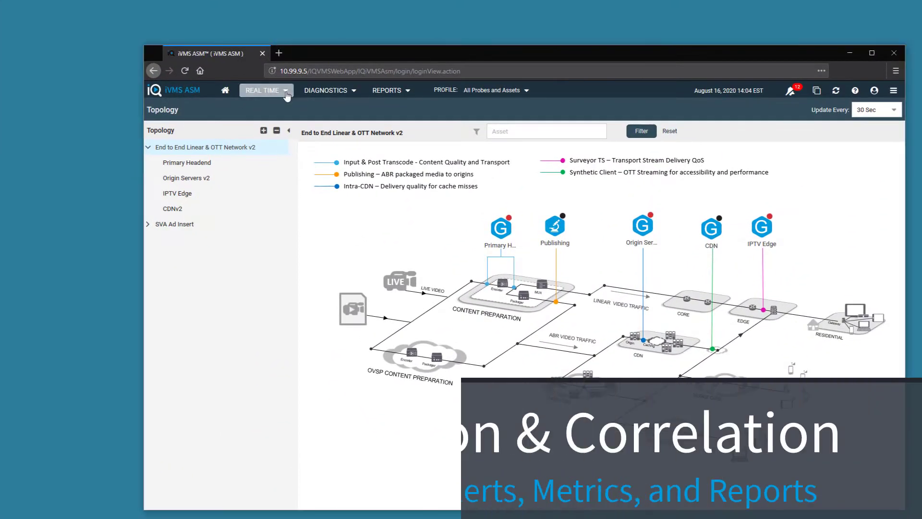
- Open the Real Time Assets mosaic and drill into Channel 02's QoE results
click(262, 90)
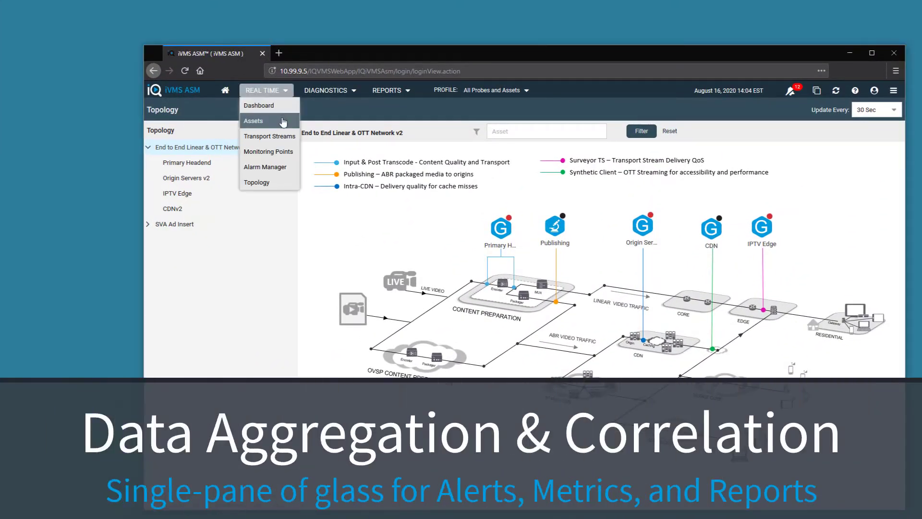
click(254, 120)
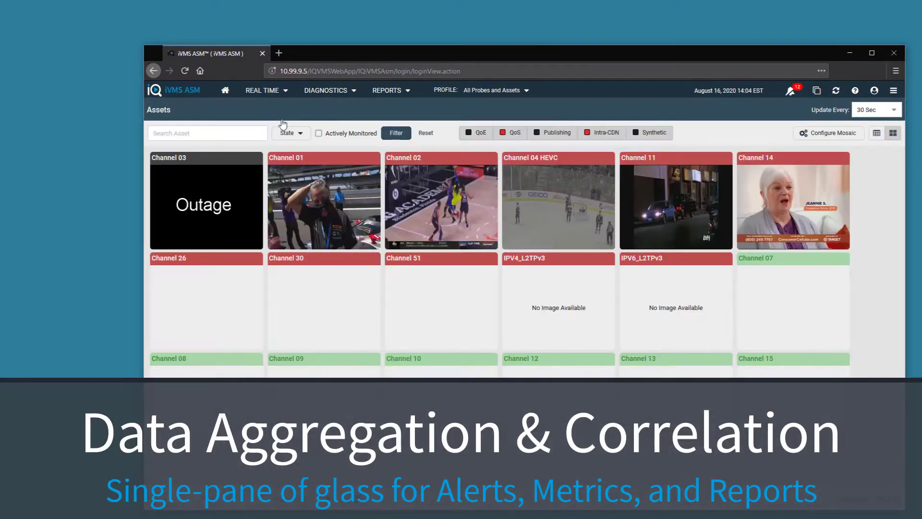
click(447, 183)
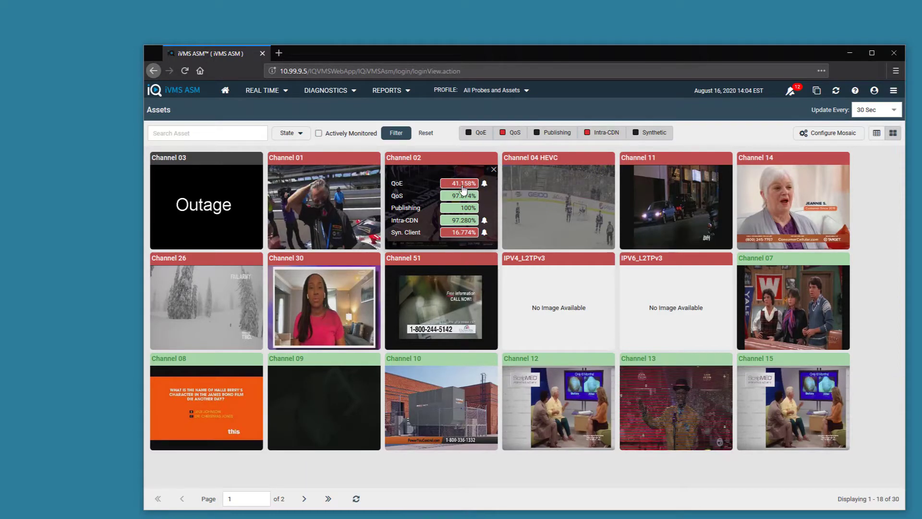
click(463, 190)
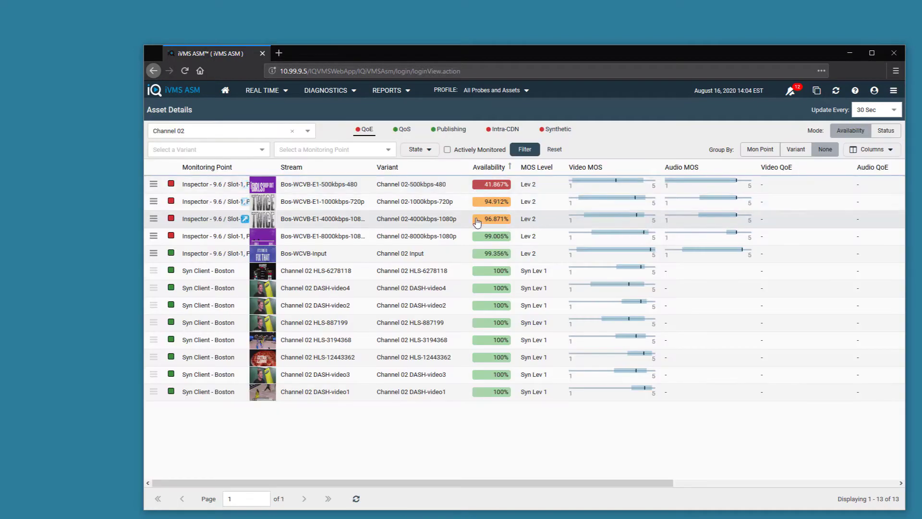
mouse_move(263, 186)
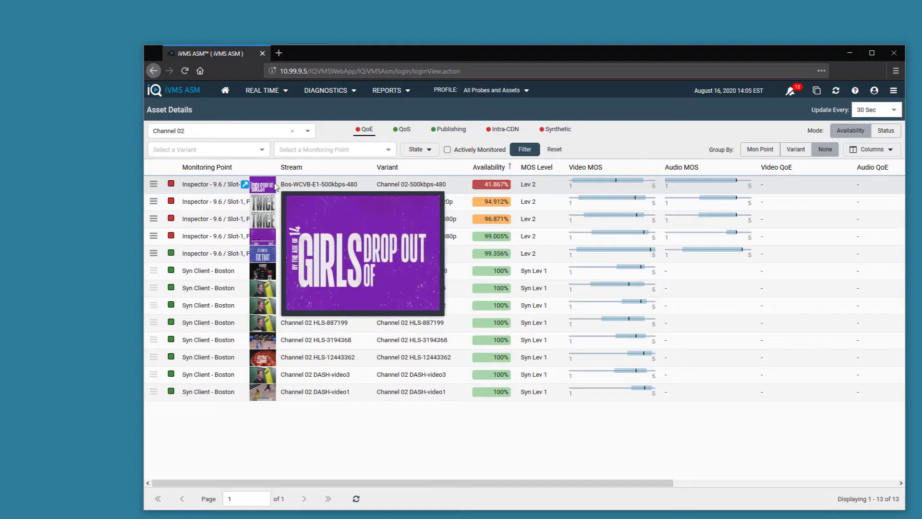
- Open and review Real-Time Status for Channel 02's first monitoring point stream
right_click(275, 186)
click(177, 192)
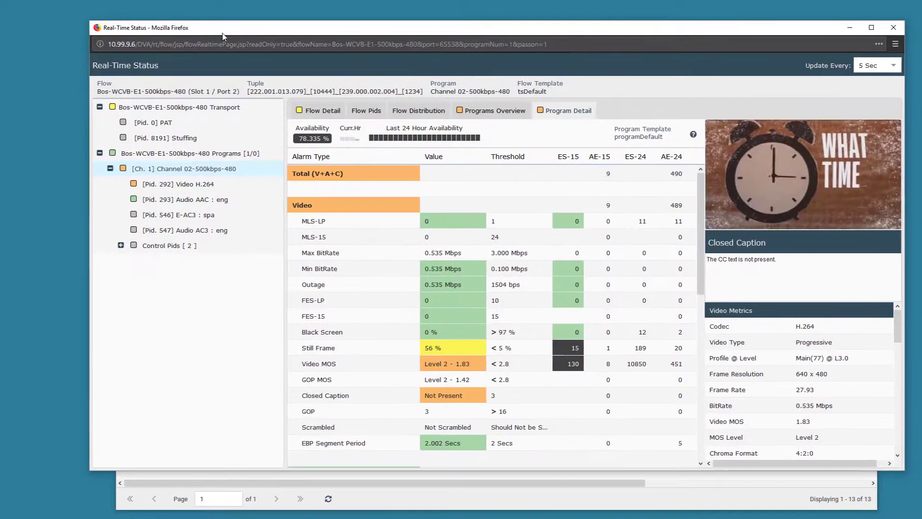
drag(221, 35, 198, 35)
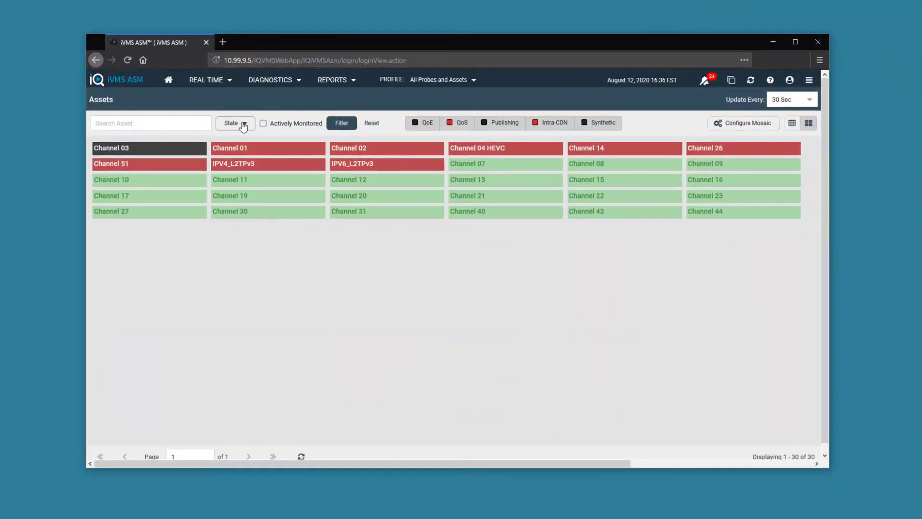
- Filter assets to Warning, Alarmed and Outage, then open Channel 03 in the topology
click(243, 126)
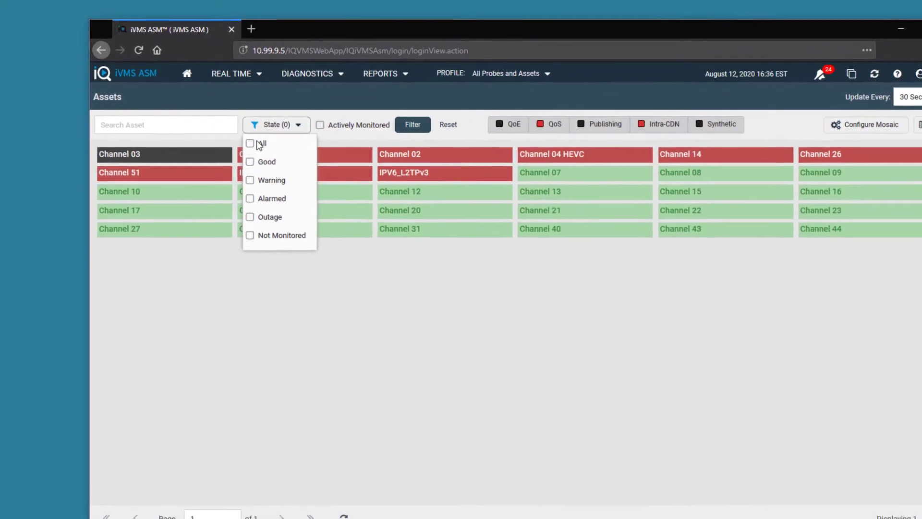
click(251, 181)
click(251, 199)
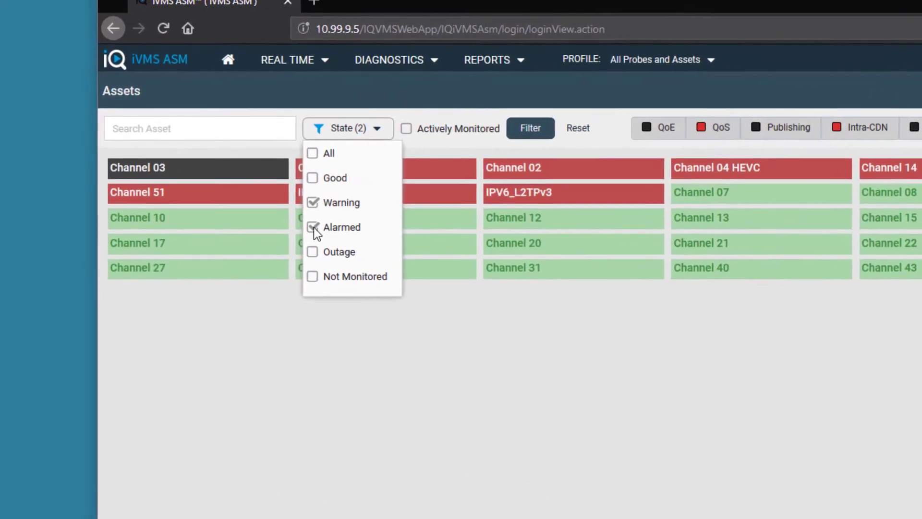
click(313, 251)
click(531, 128)
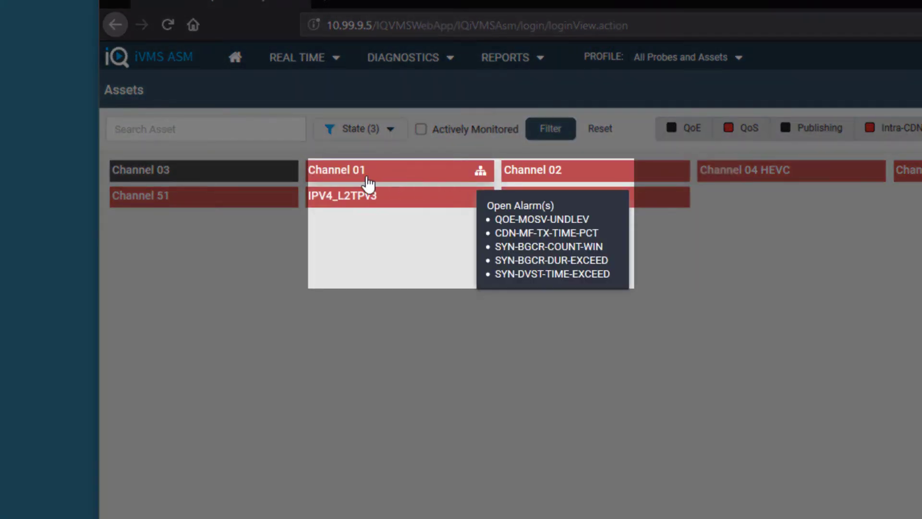
click(234, 180)
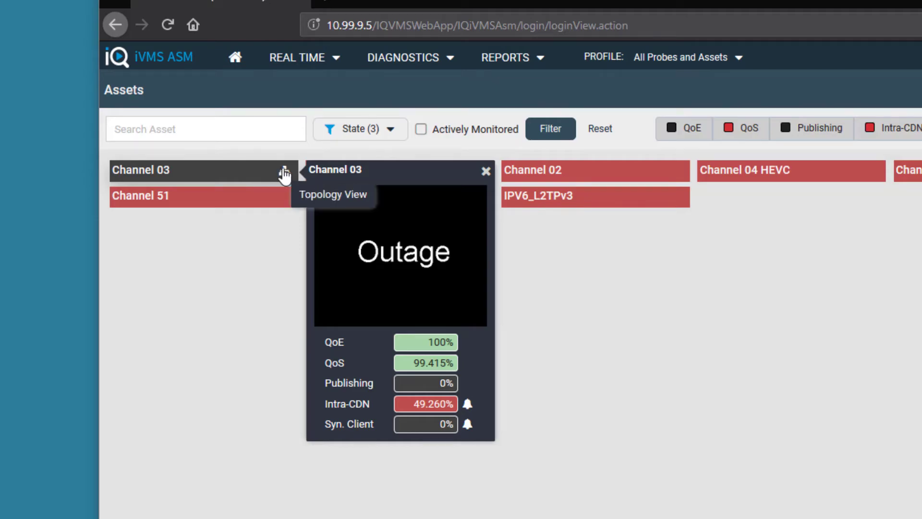
click(285, 173)
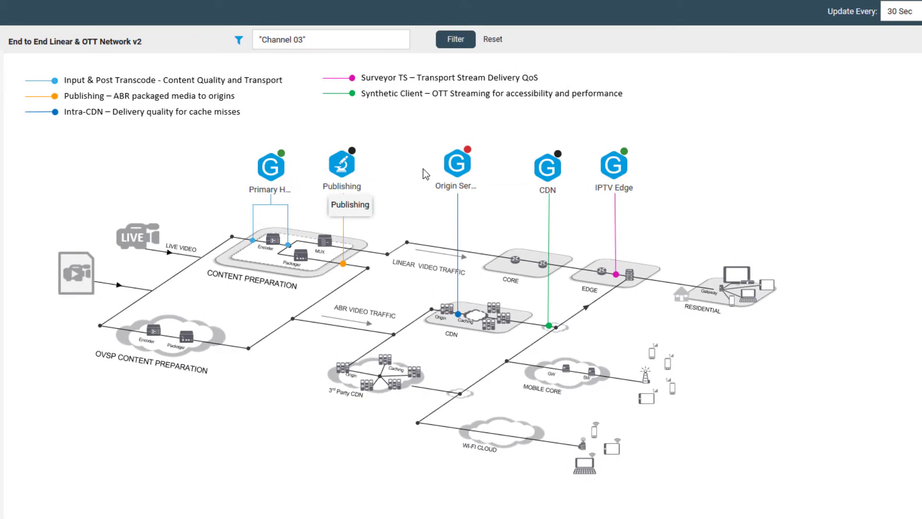
- Drill into Origin Servers and check the Publishing probe's alarm counts
click(460, 167)
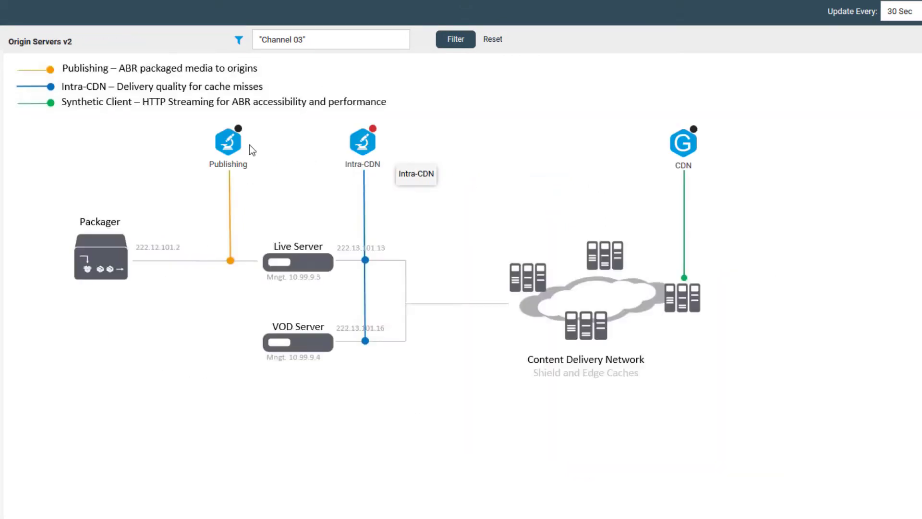
click(239, 132)
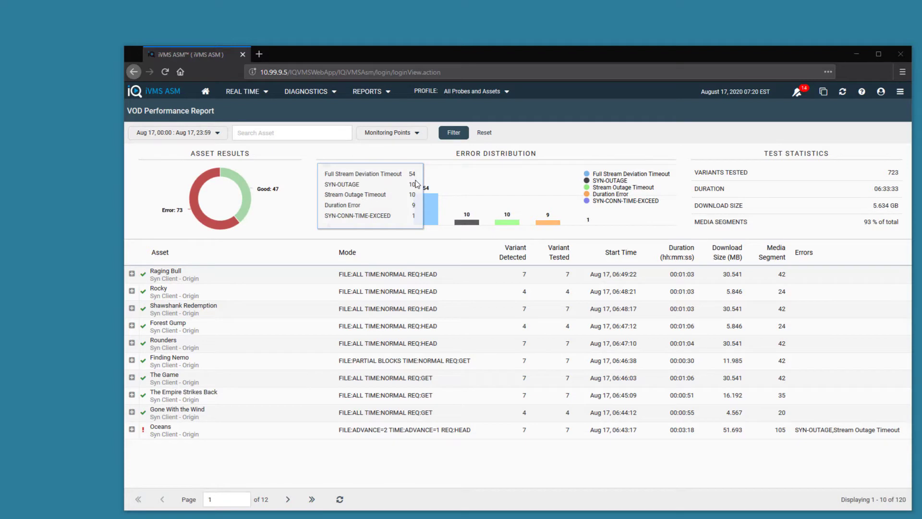
- Reload the VOD report for the last hour, then expand Oceans and Bip Bop on page two
click(219, 134)
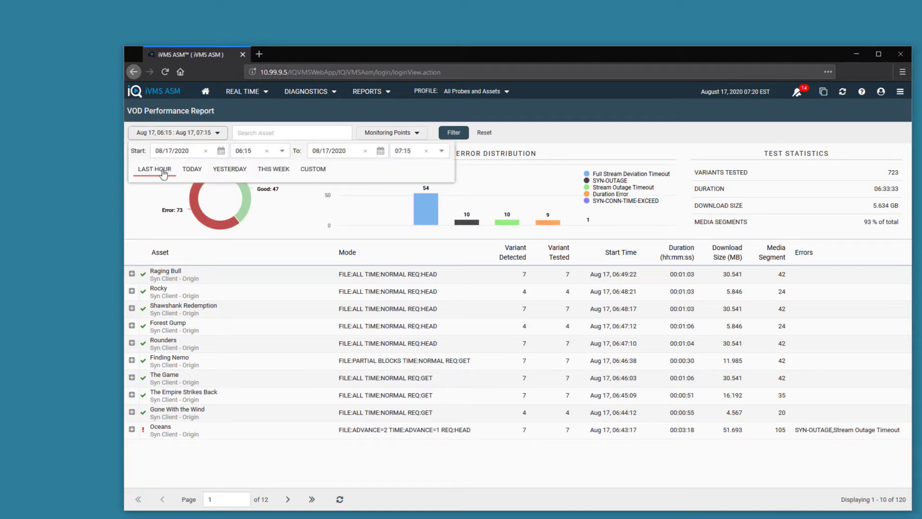
click(454, 132)
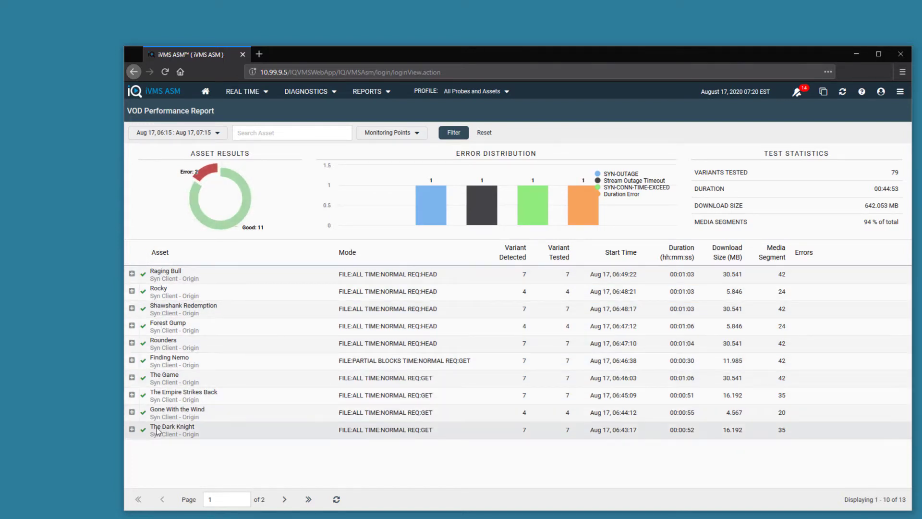
click(287, 500)
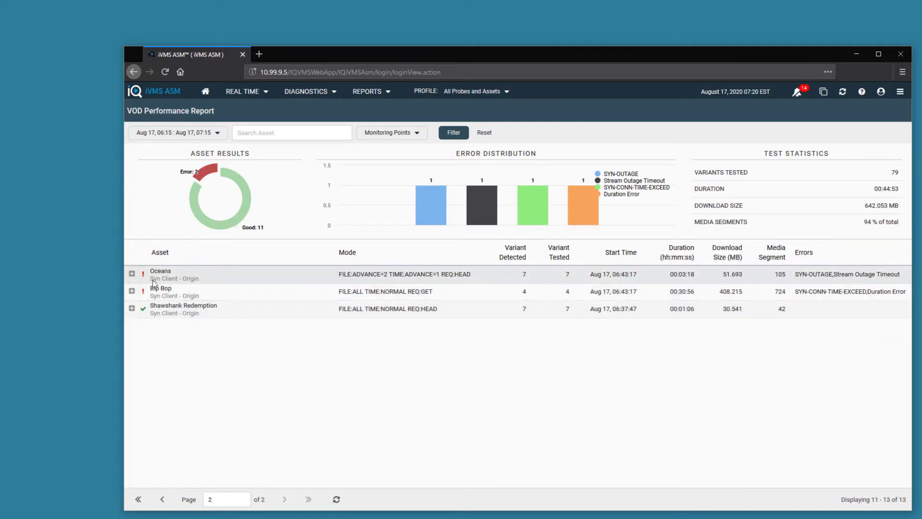
click(132, 275)
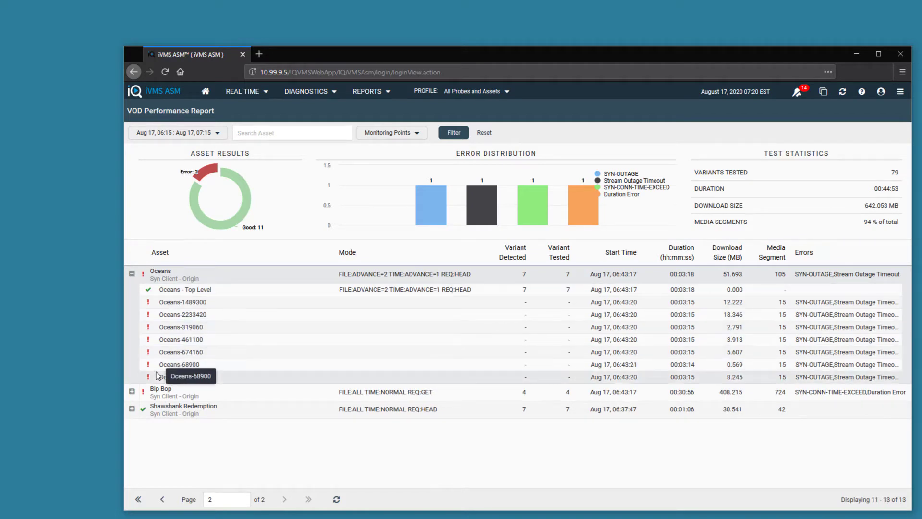
click(132, 393)
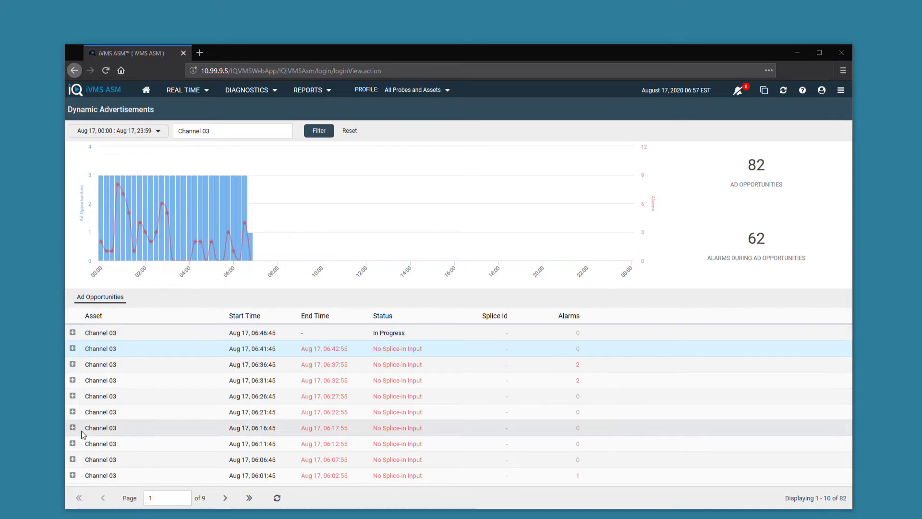
- Expand the 06:01:45 ad opportunity, view its dynamic ad thumbnails, then open SCTE-35 Events
click(73, 476)
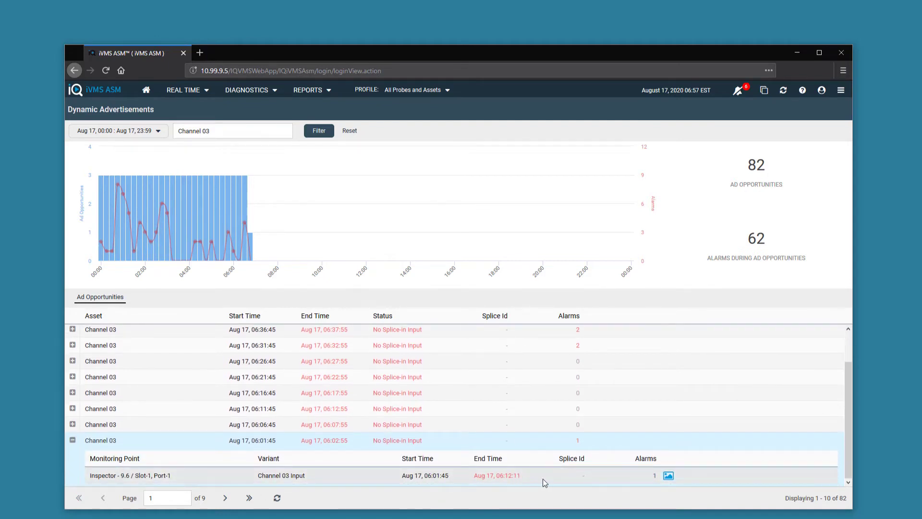
click(669, 476)
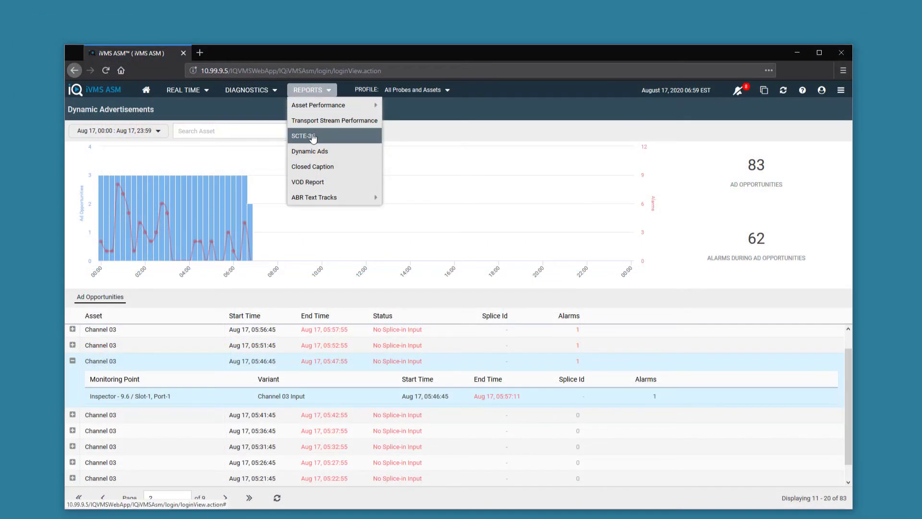
click(303, 135)
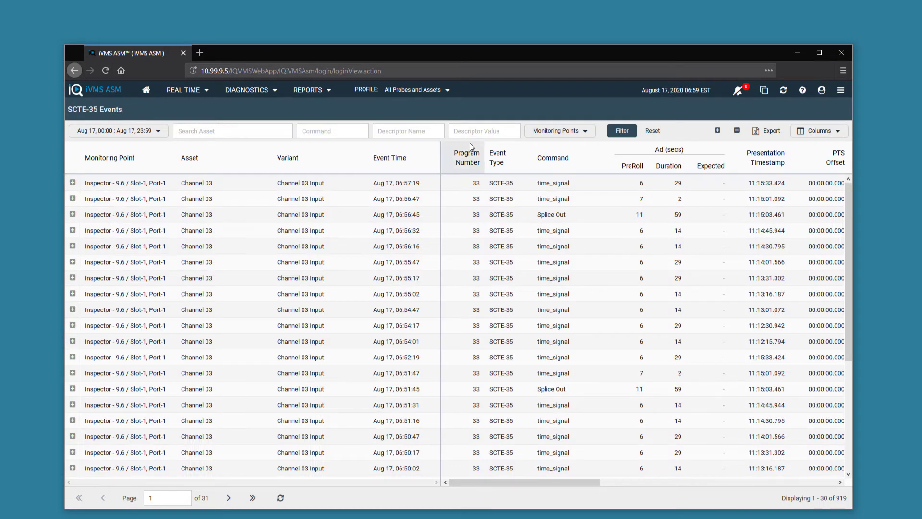
- Expand the fourth SCTE-35 row, the 06:56:32 time_signal event, to reveal its descriptors
click(72, 231)
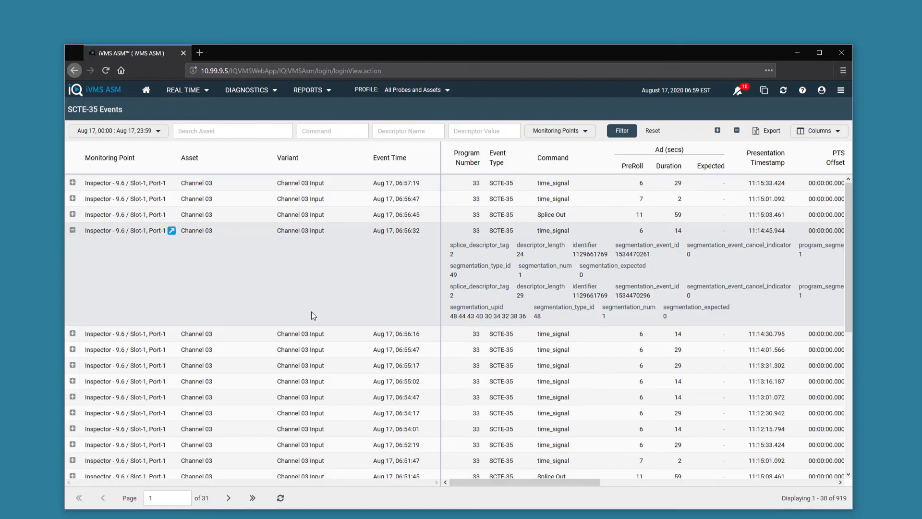